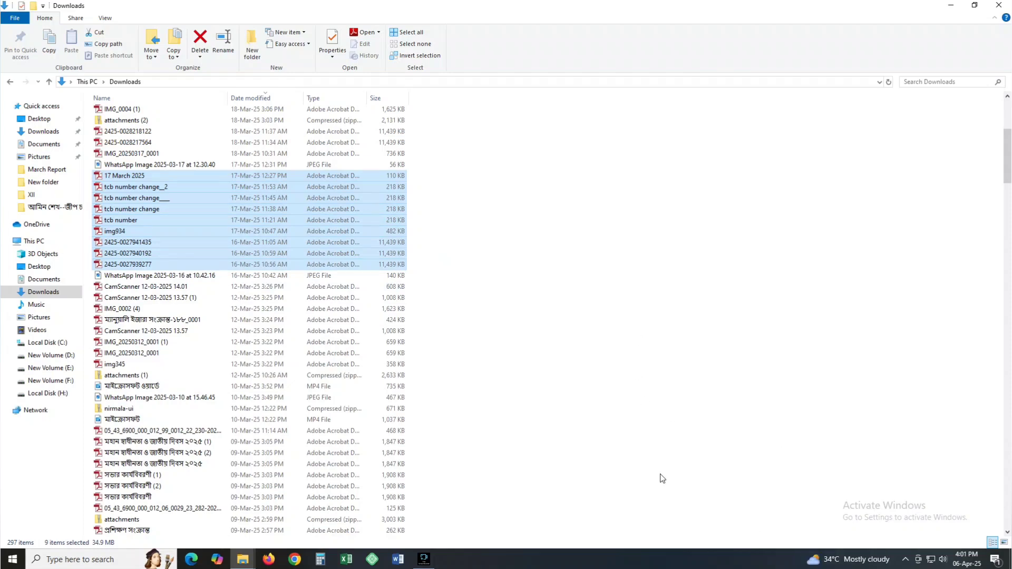
Open the Organize PDFs tool of PDF24 Toolbox and add the nine selected PDFs from the Downloads folder to it.
left_click(906, 560)
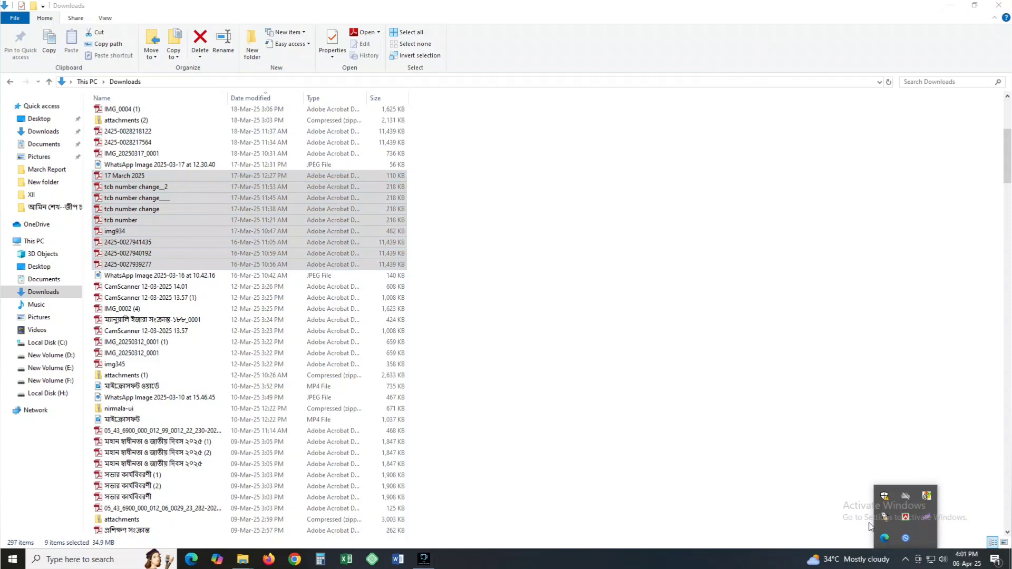
left_click(885, 517)
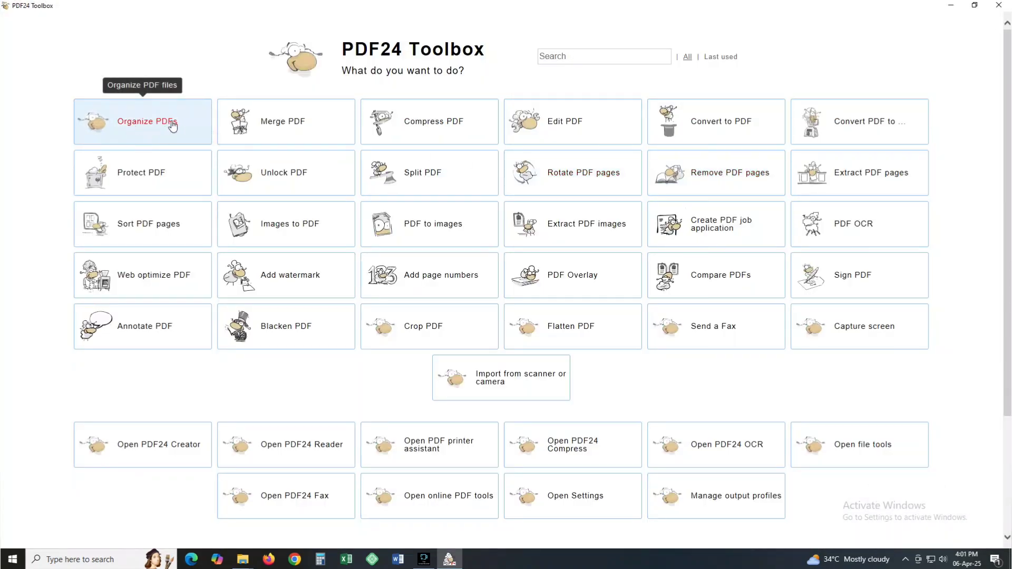
left_click(172, 125)
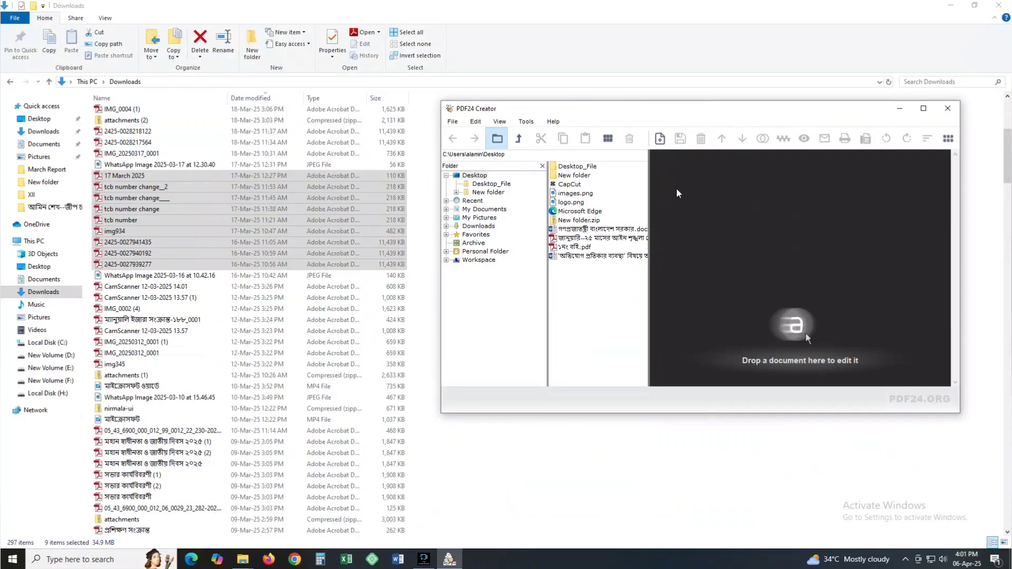
left_click_drag(128, 179, 732, 241)
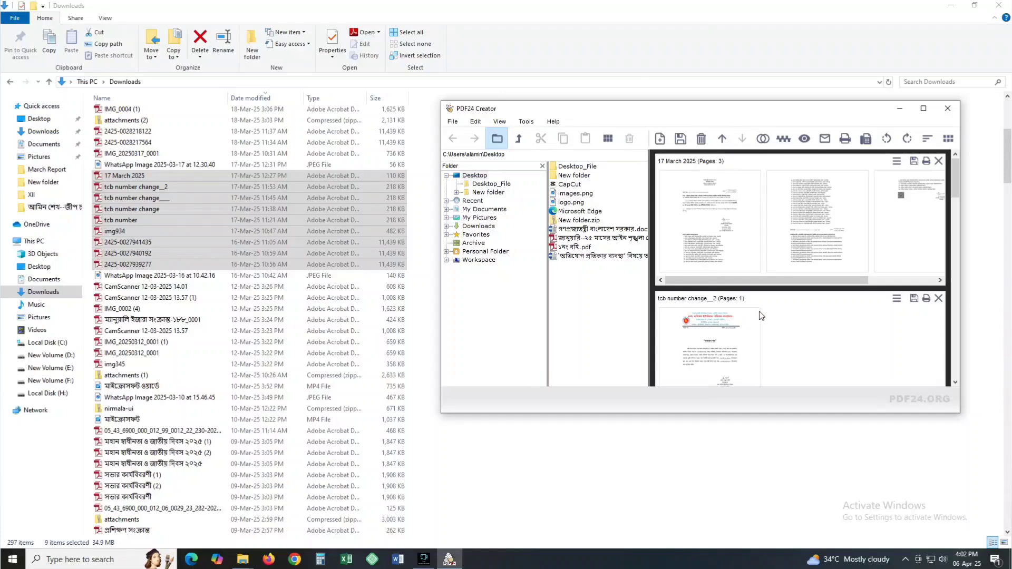
Merge all the loaded PDFs into one document and look through its page thumbnails.
scroll(761, 314, "down", 5)
scroll(760, 310, "up", 5)
left_click(763, 140)
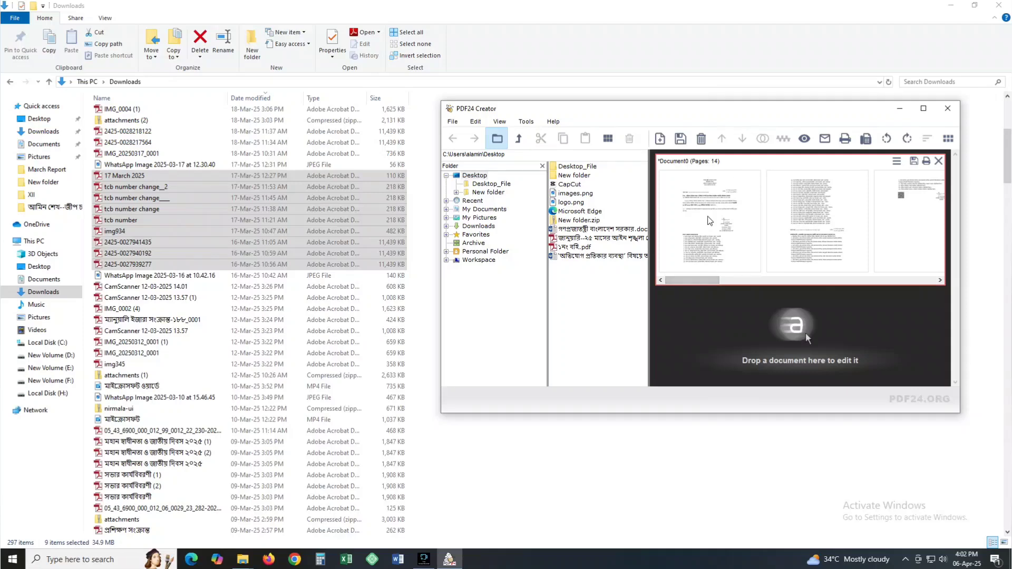
left_click_drag(692, 280, 913, 281)
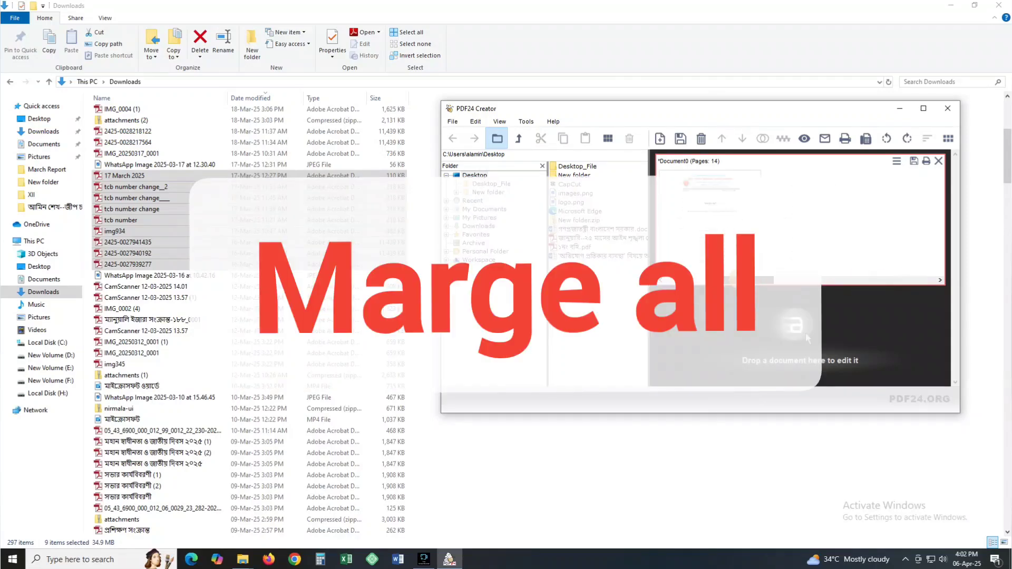
Save the merged document in Medium quality to the Desktop as a PDF named "New PDF_2025".
left_click(452, 121)
mouse_move(476, 121)
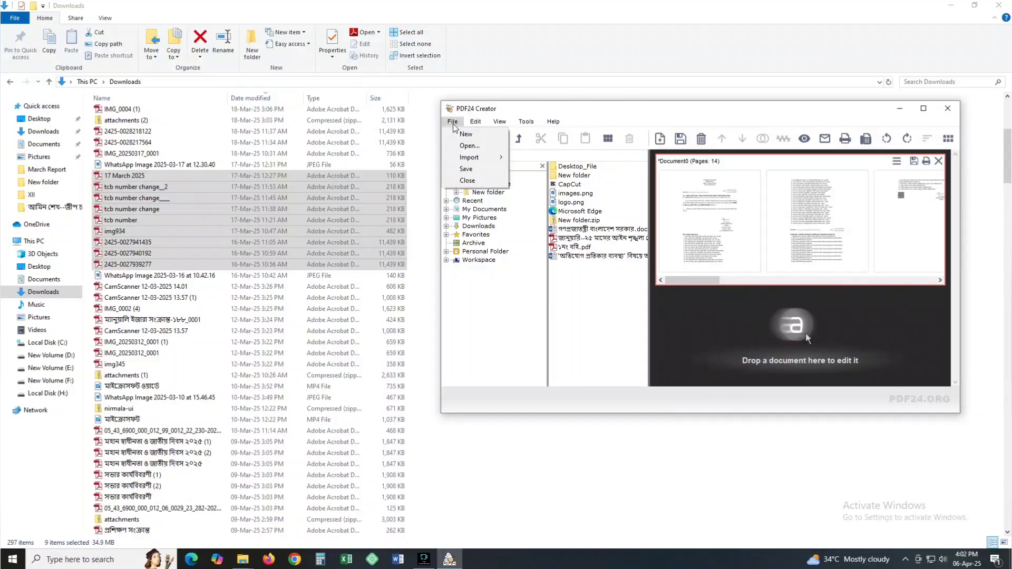
mouse_move(474, 161)
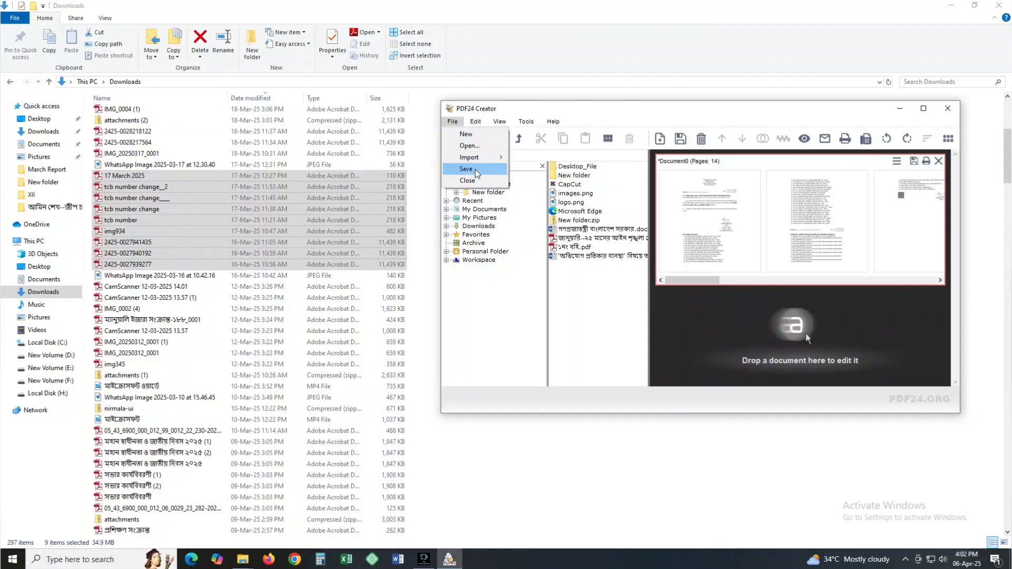
left_click(467, 169)
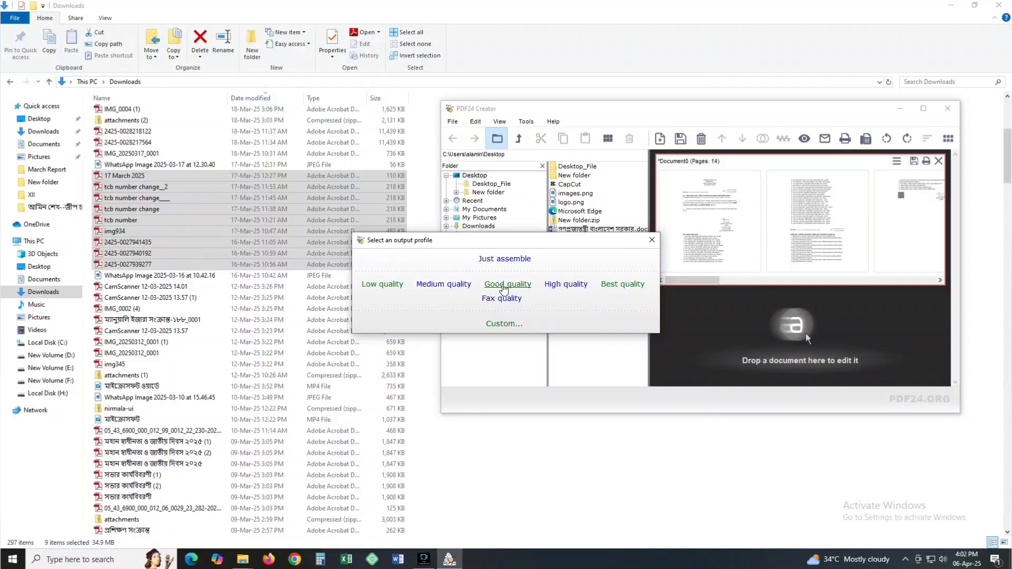
left_click(454, 287)
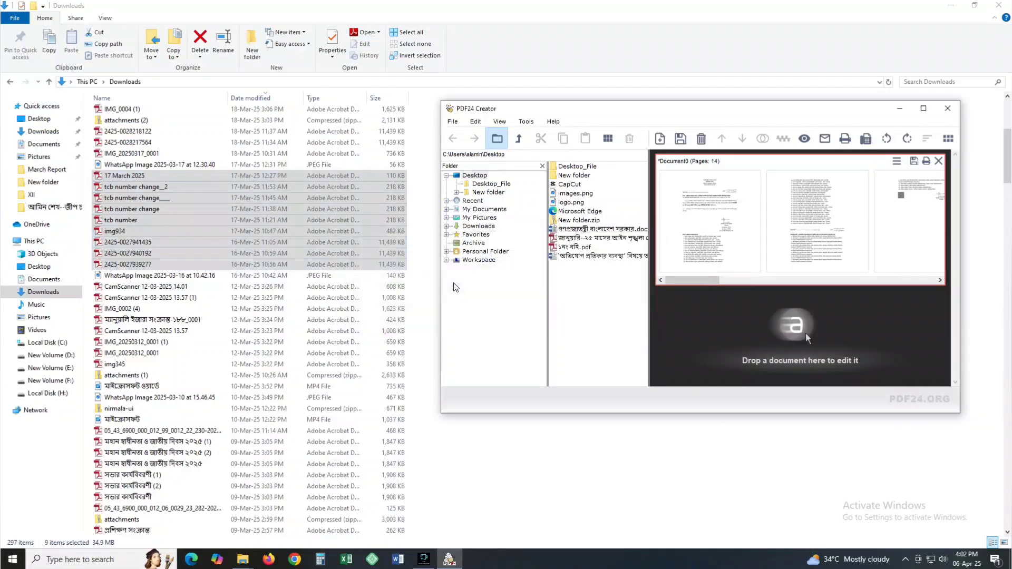
left_click(485, 214)
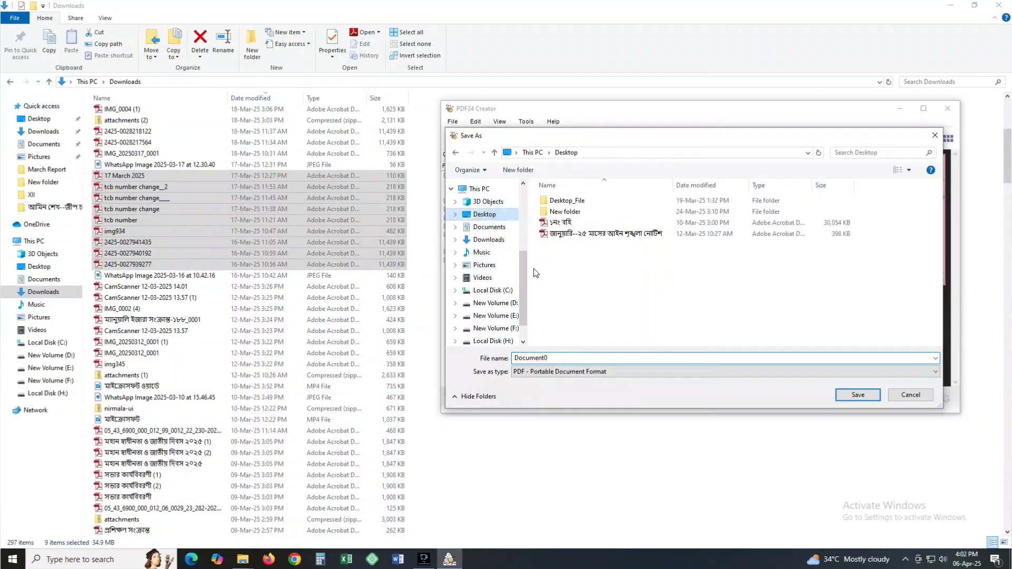
left_click(558, 359)
type("New ")
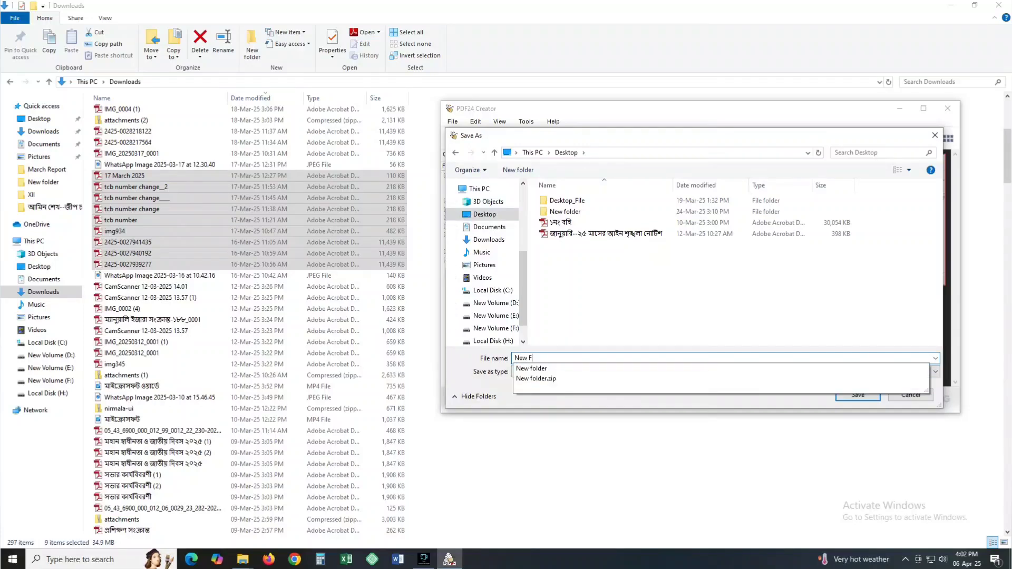
type("F")
key("BackSpace")
type("PDF_2025")
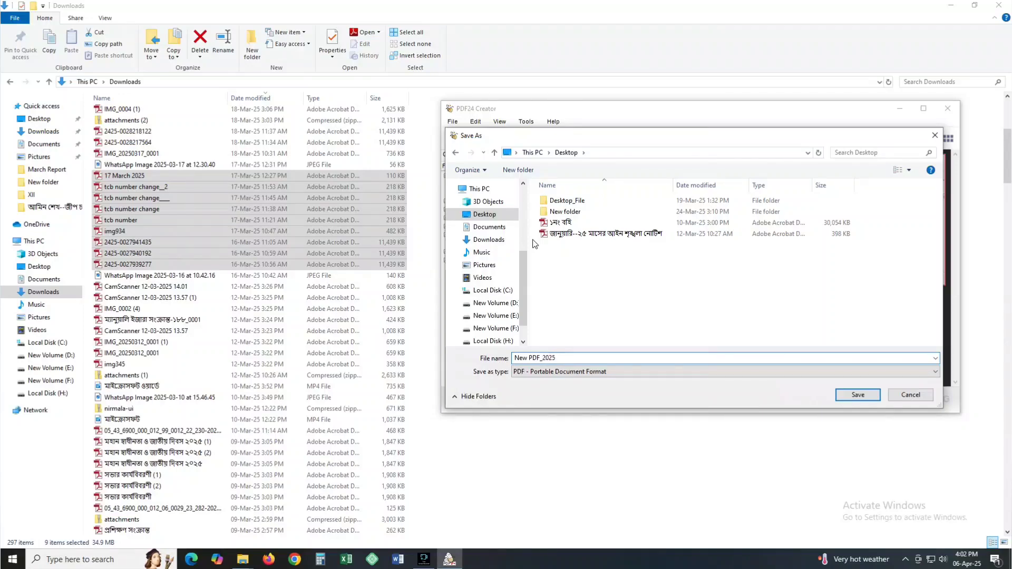
left_click(858, 395)
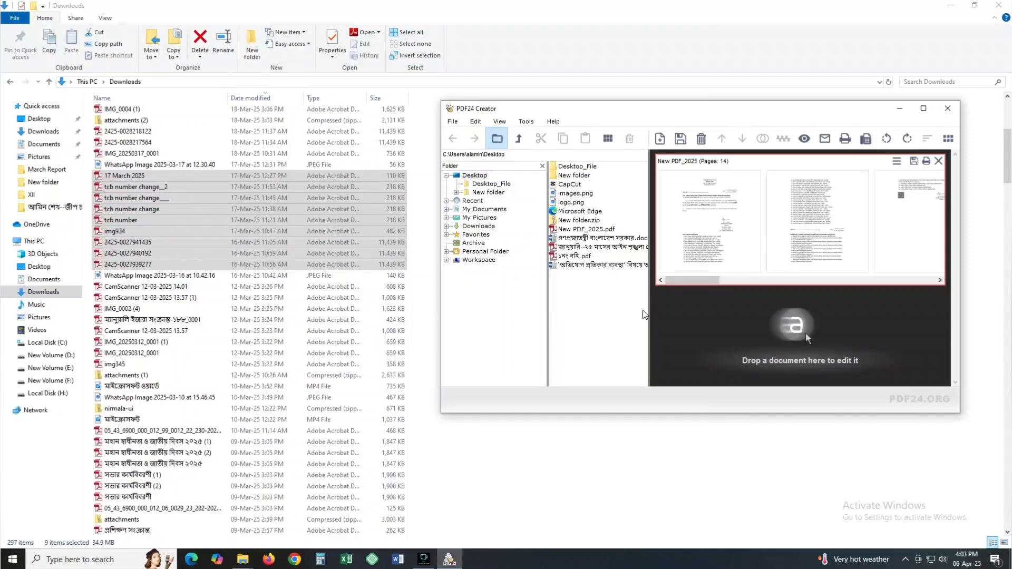
Open New PDF_2025 from the desktop, review its pages through to the last one, and close it.
left_click(903, 111)
left_click(949, 5)
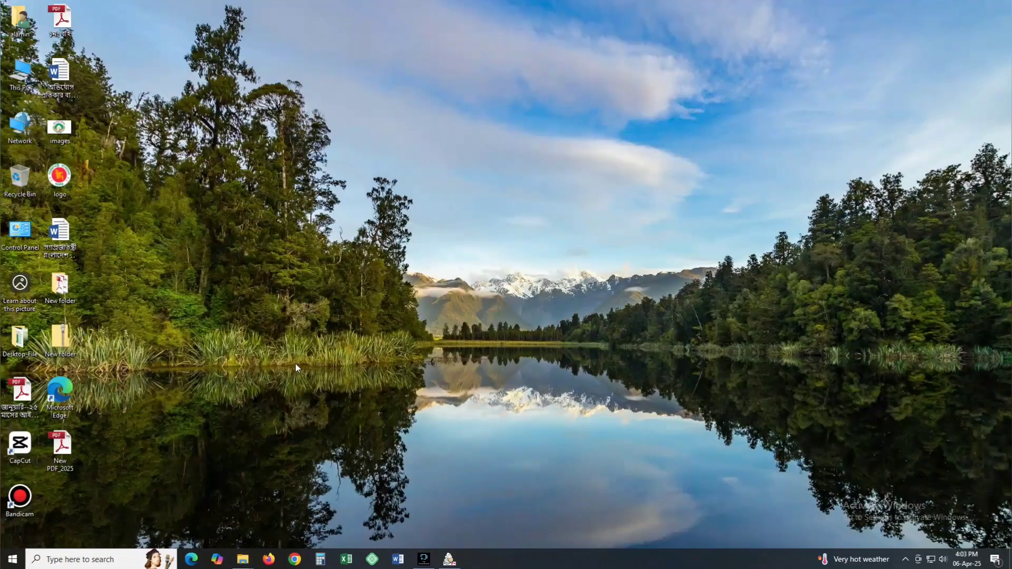
double_click(65, 452)
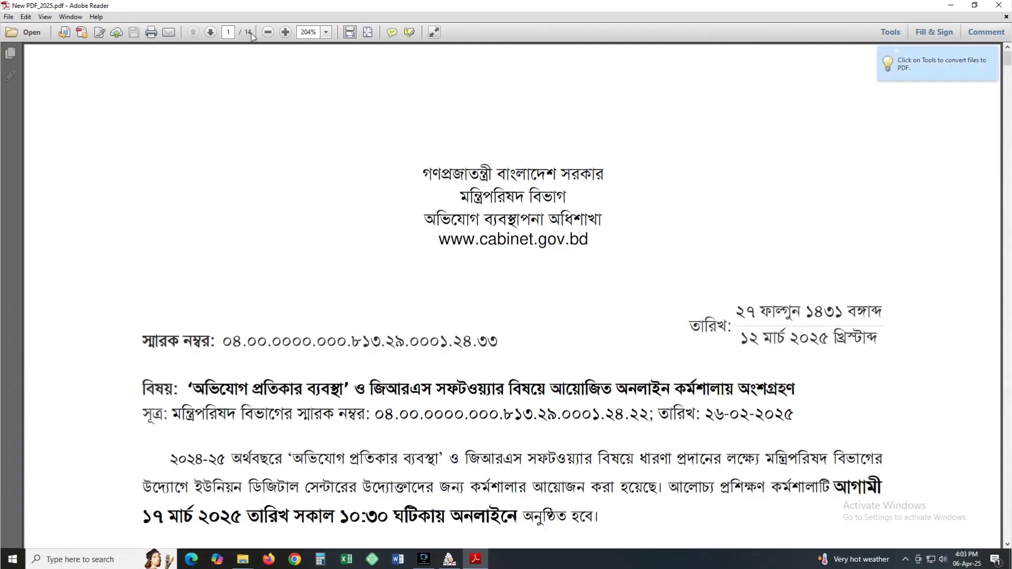
scroll(473, 280, "down", 10)
scroll(473, 280, "down", 5)
scroll(469, 289, "down", 4)
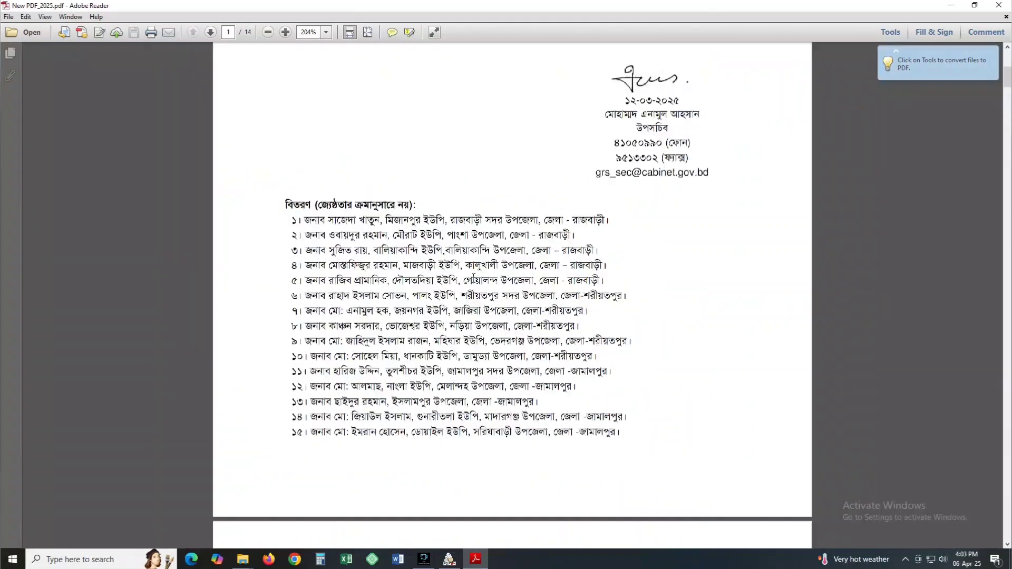
scroll(462, 306, "down", 8)
scroll(461, 310, "down", 20)
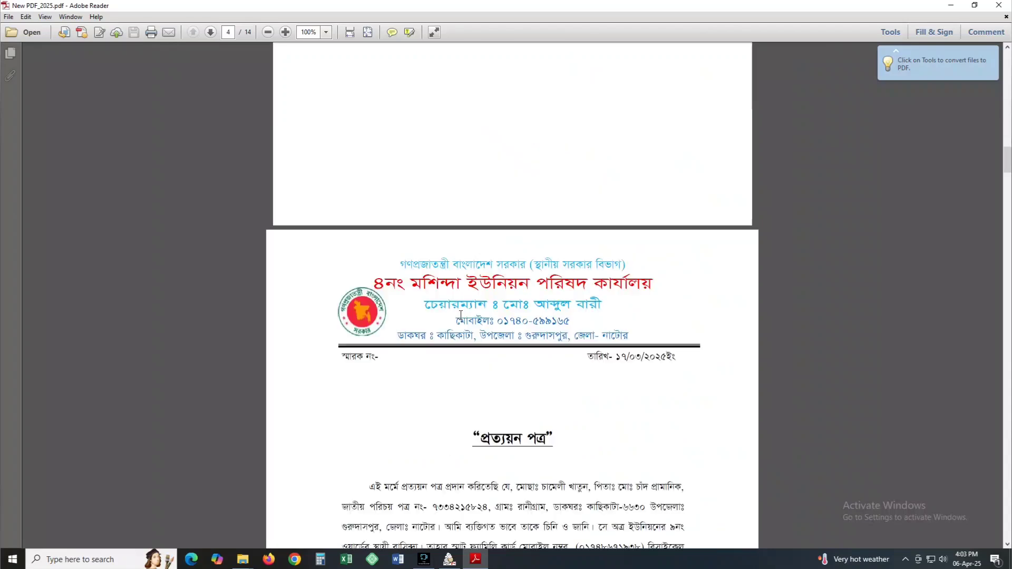
left_click_drag(1008, 234, 1008, 525)
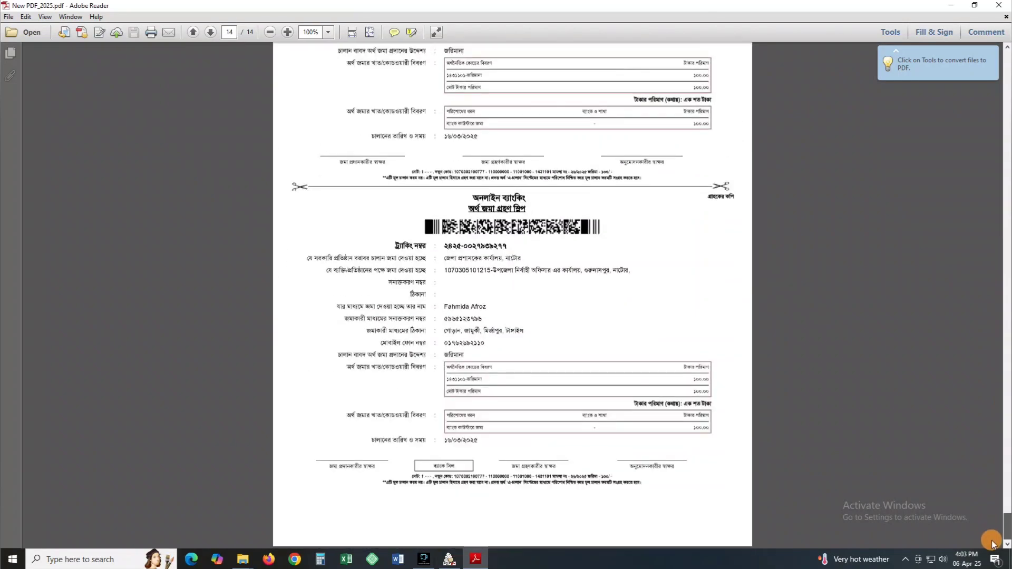
left_click(1000, 5)
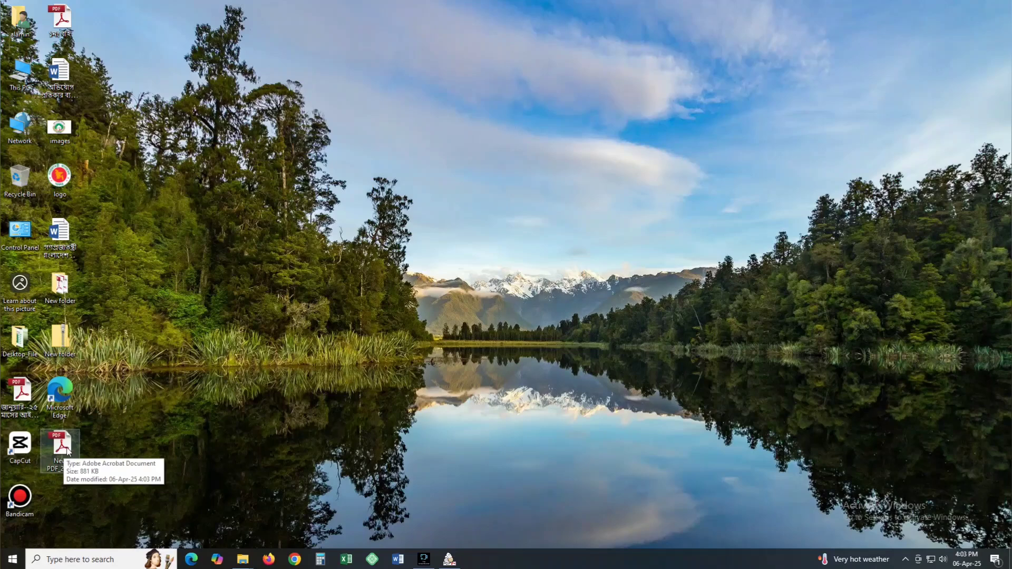
right_click(196, 283)
right_click(209, 254)
right_click(210, 250)
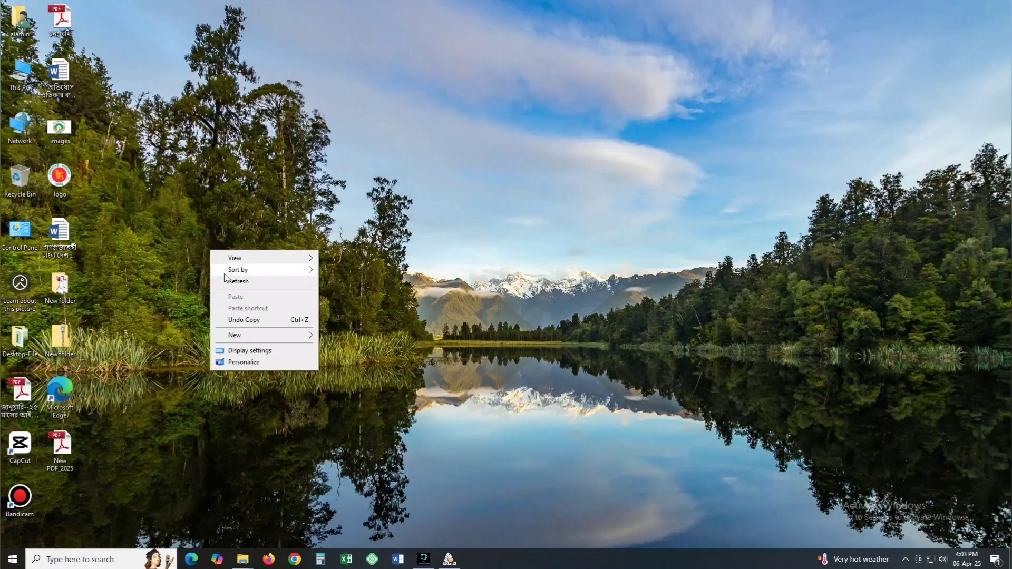
left_click(229, 282)
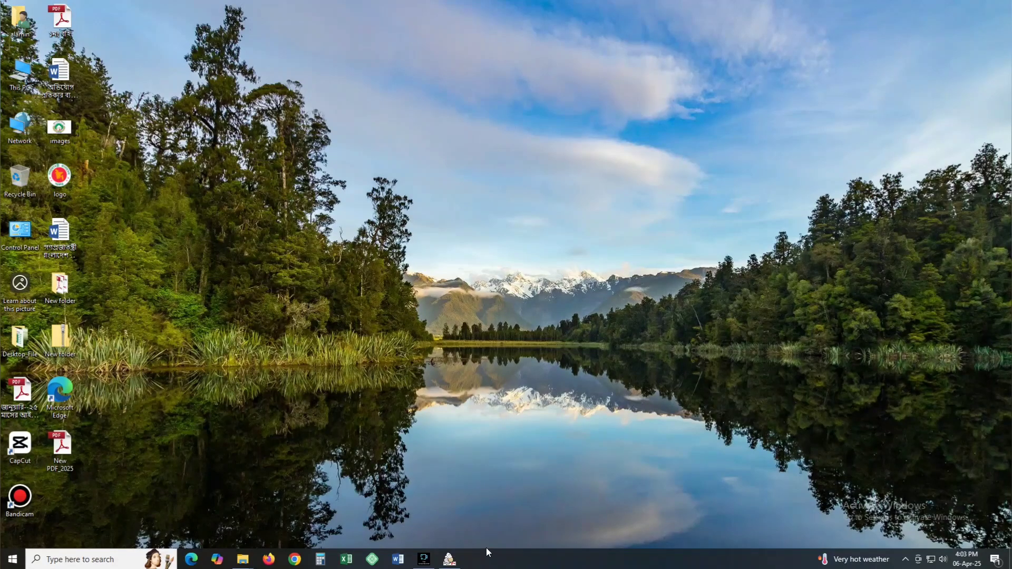
Switch back to PDF24 Creator, close the merged document and load New PDF_2025 again from the desktop.
left_click(449, 559)
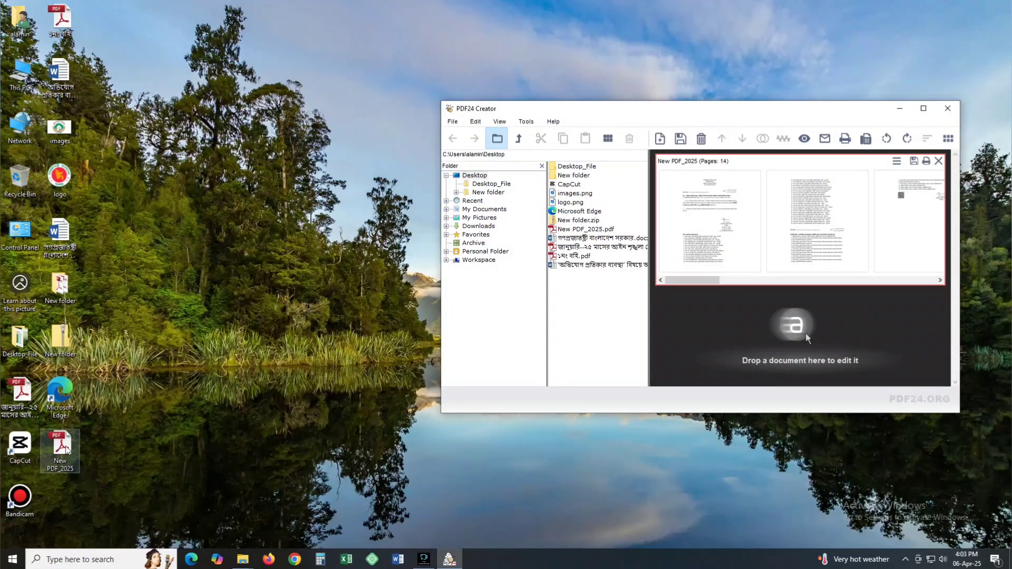
left_click(939, 161)
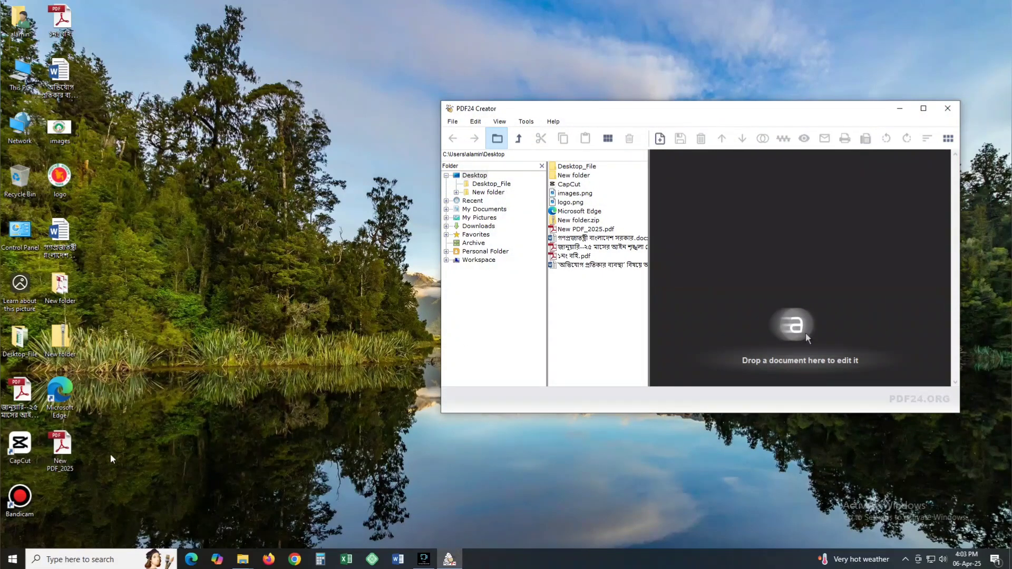
left_click_drag(61, 448, 839, 171)
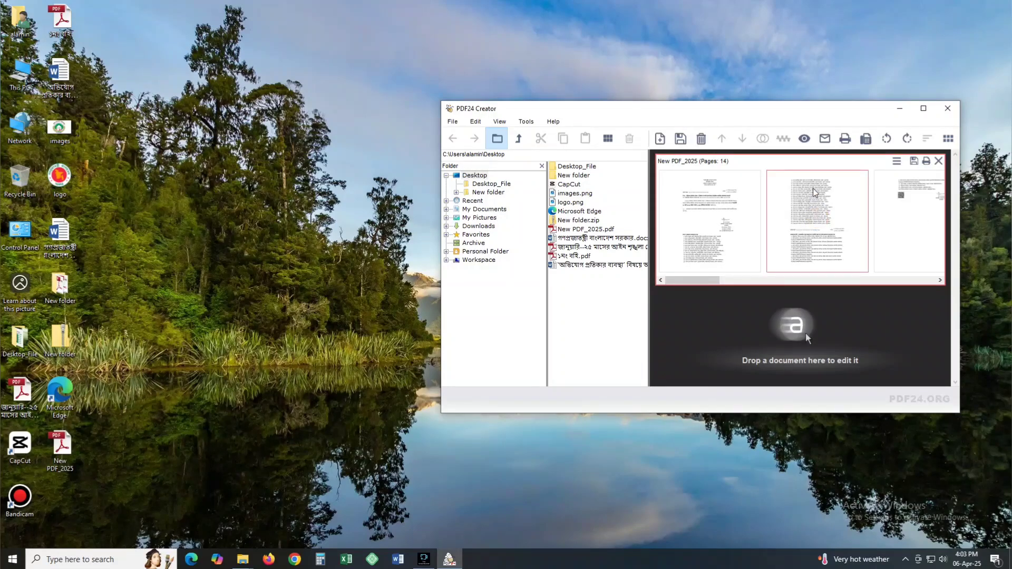
left_click(938, 162)
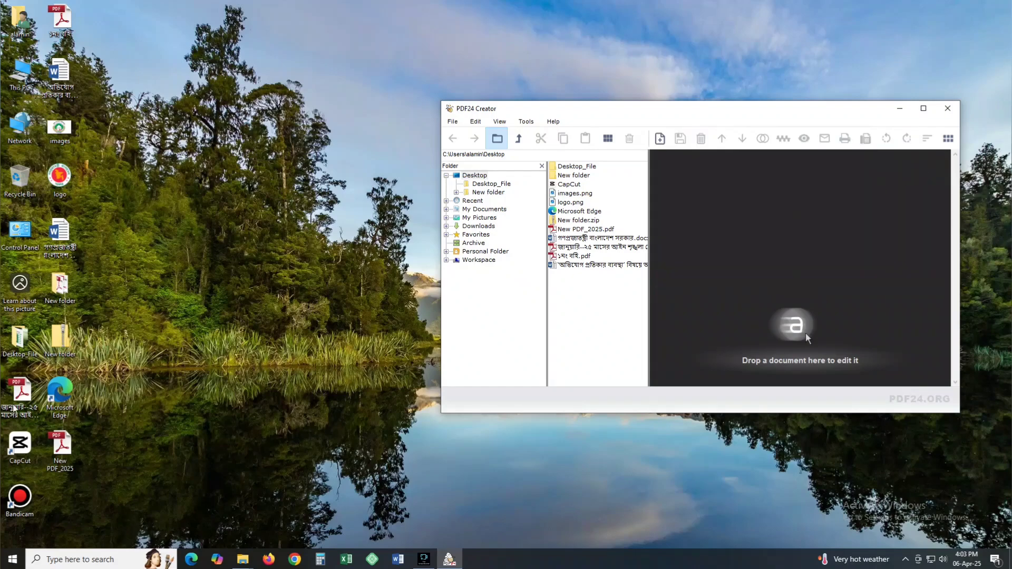
left_click_drag(60, 447, 735, 217)
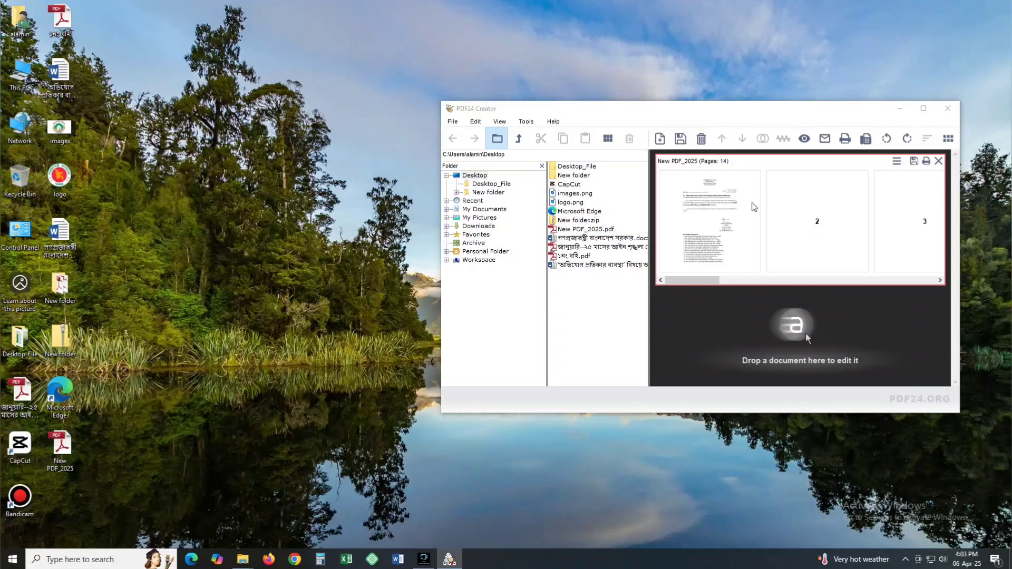
Delete the second page of New PDF_2025 and save the result in Medium quality to the Desktop as "New PDF_2025-6".
right_click(803, 200)
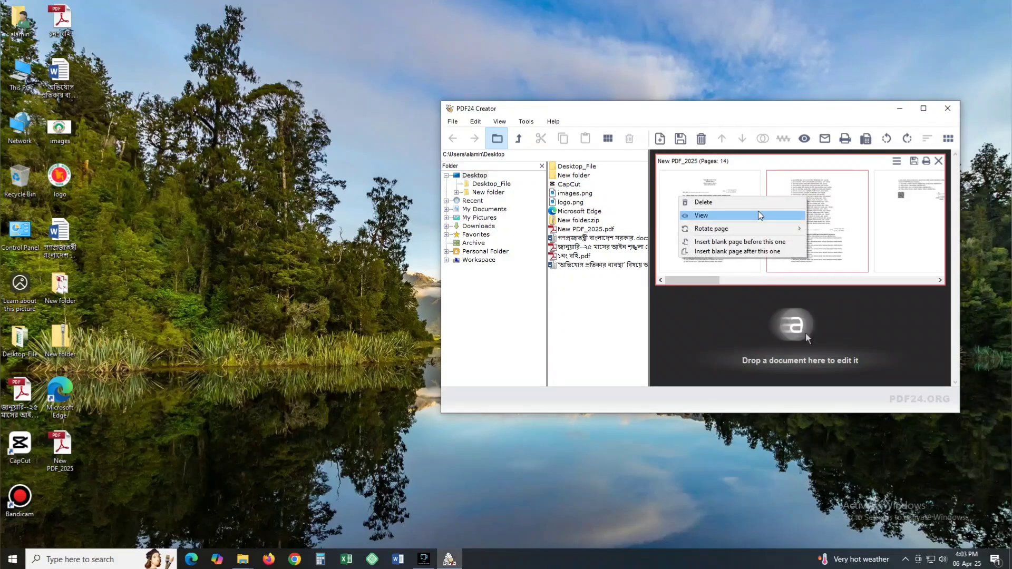
left_click(718, 203)
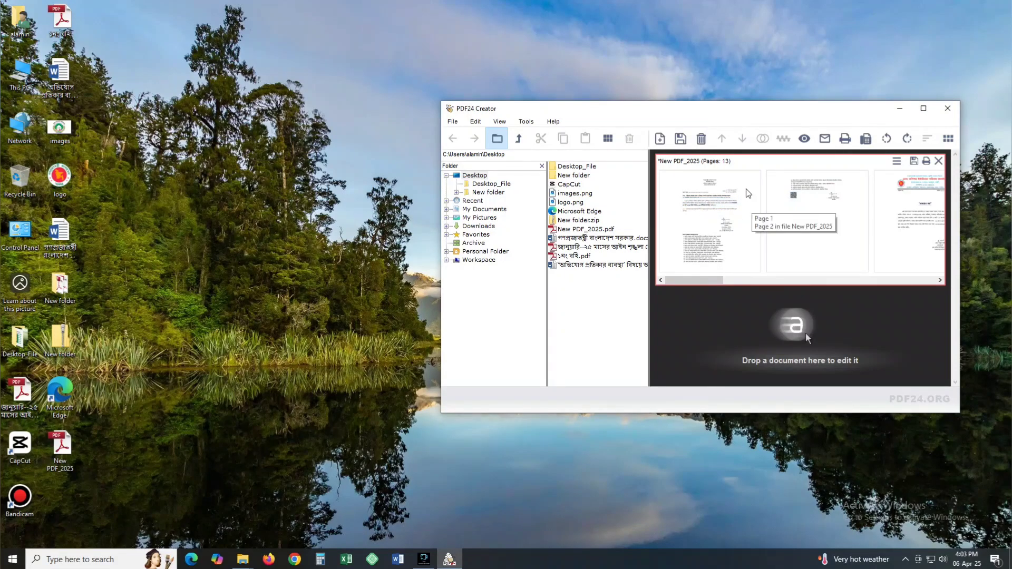
left_click(452, 121)
left_click(466, 170)
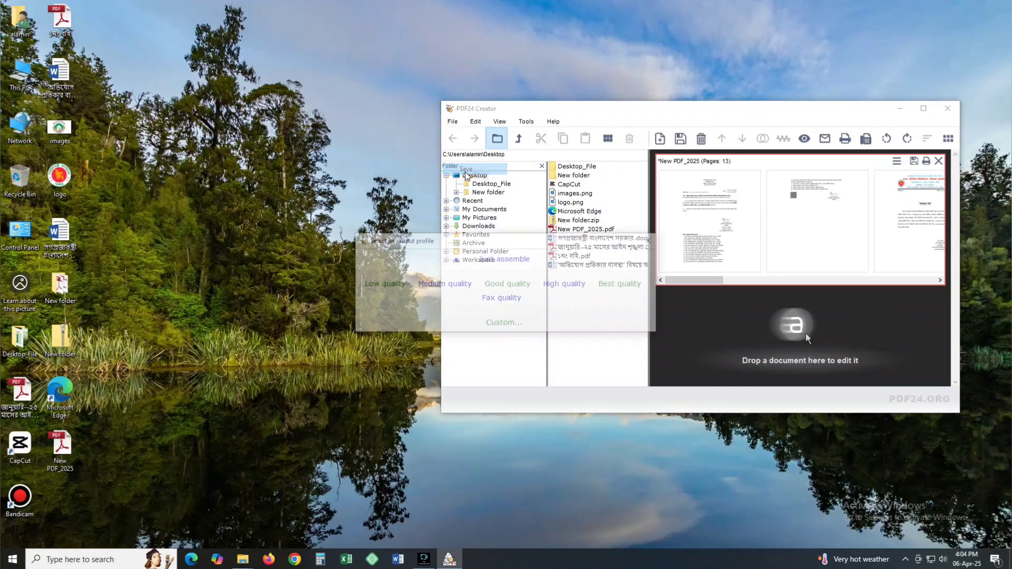
left_click(458, 288)
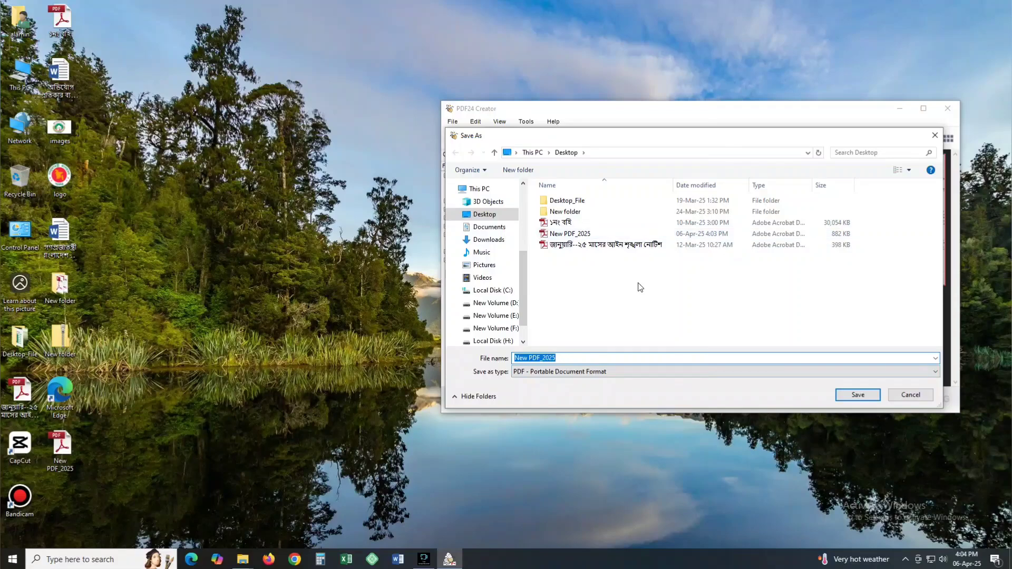
left_click(614, 361)
type("-6")
key("Return")
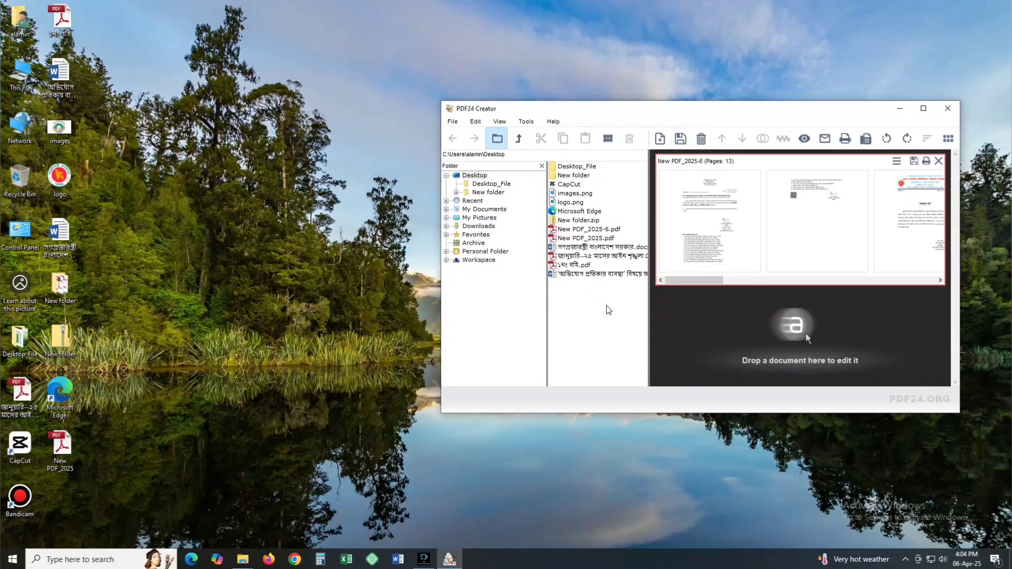
Open New PDF_2025-6 from the desktop, check its first pages for the removed page, and close it.
left_click(62, 501)
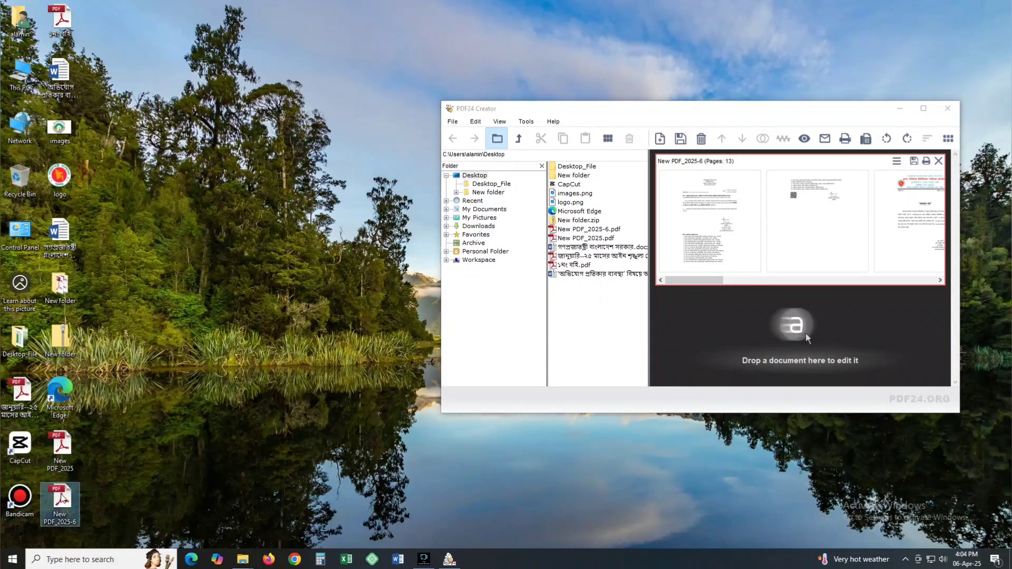
double_click(63, 501)
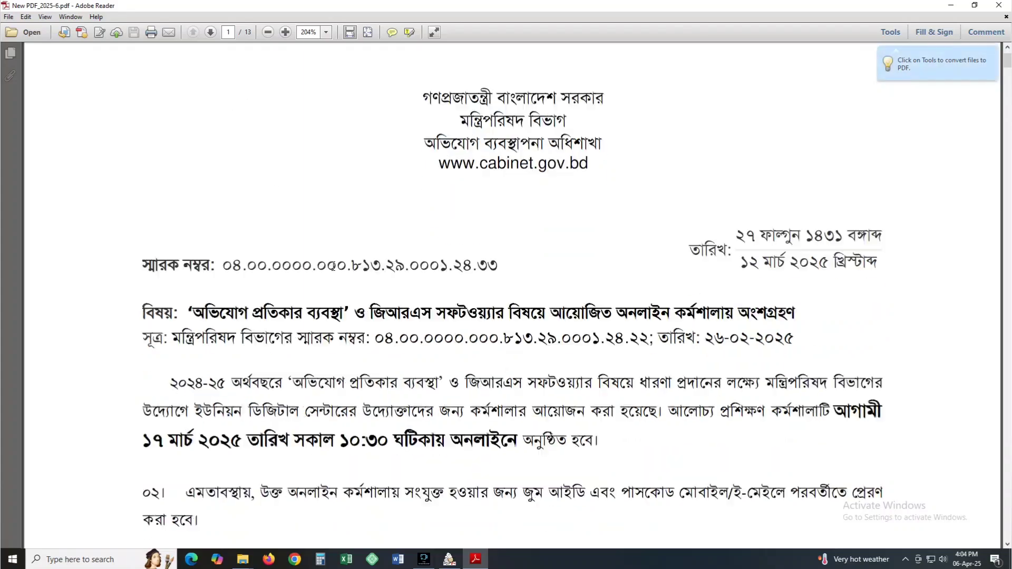
scroll(333, 266, "down", 20)
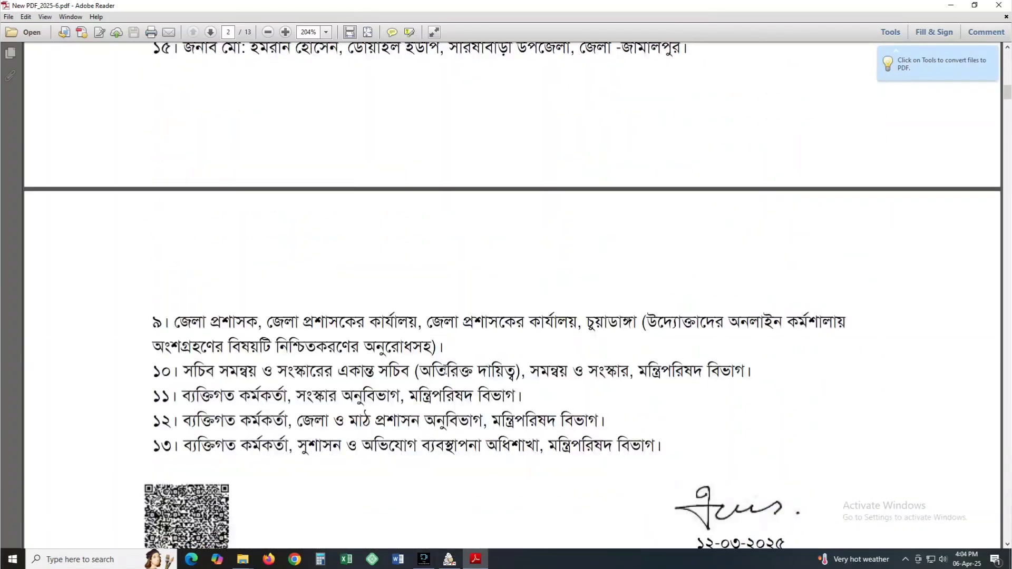
scroll(444, 368, "down", 10)
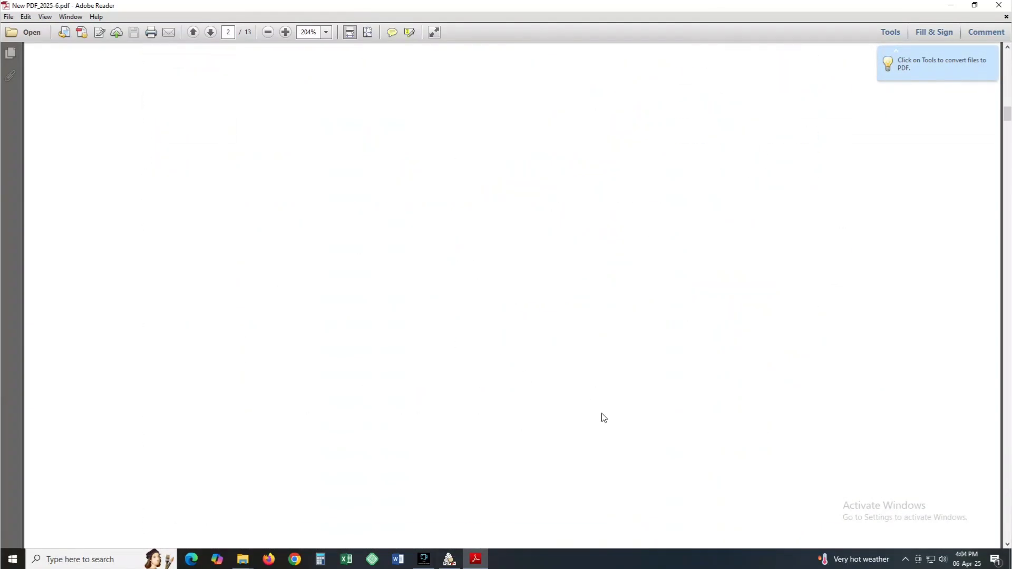
left_click(999, 5)
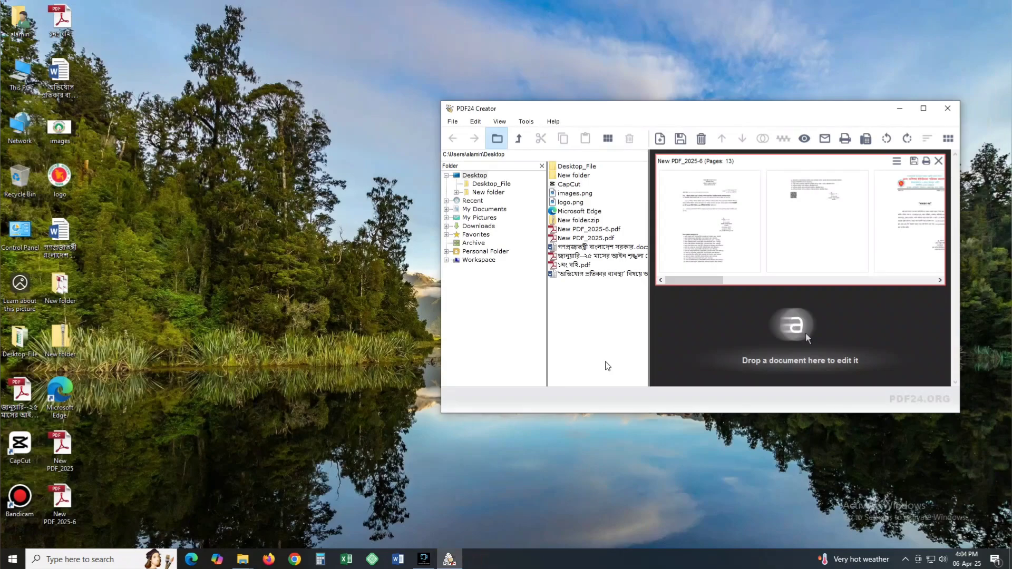